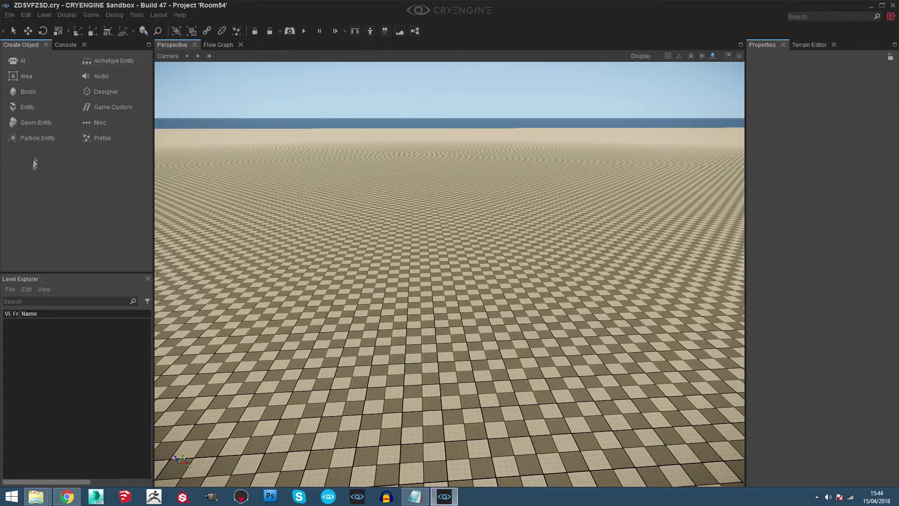
# - Place the electric_building.cgf brush from Objects/architecture/buildings/electric_building on the terrain in the middle of the view
pyautogui.click(37, 94)
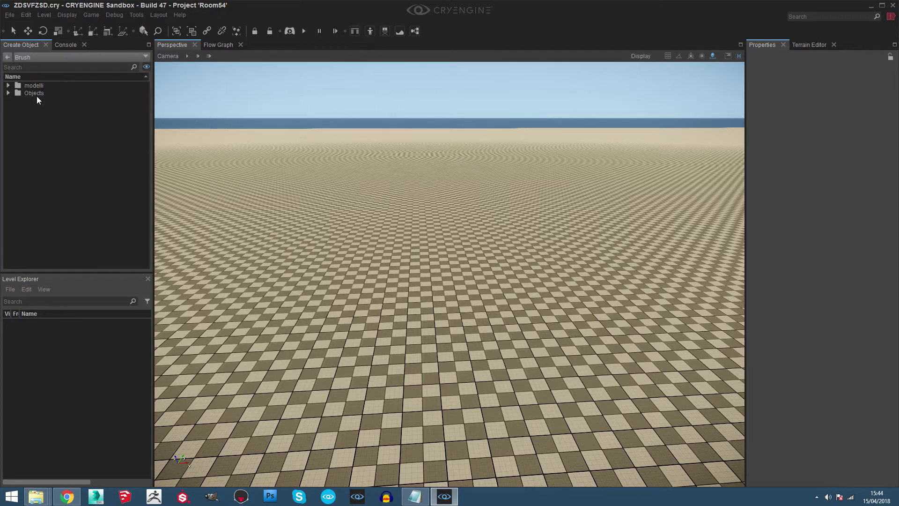
pyautogui.click(8, 93)
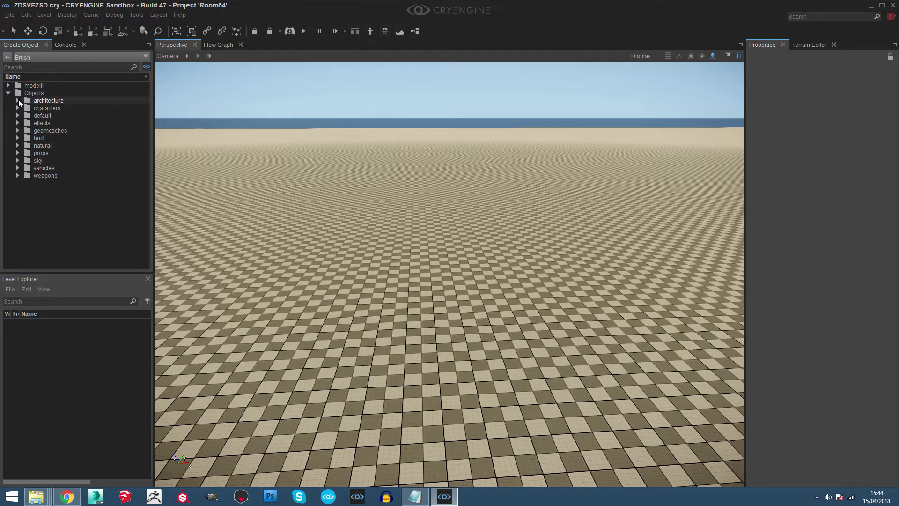
pyautogui.click(17, 100)
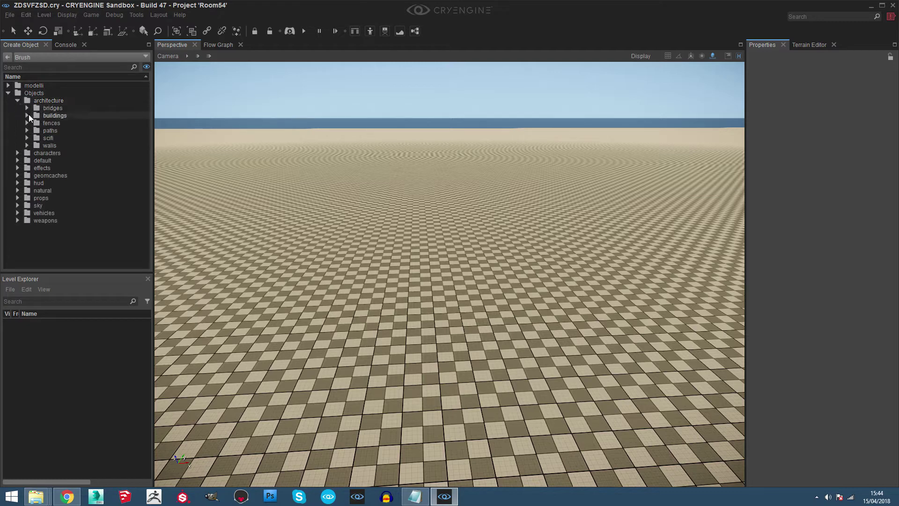
pyautogui.click(27, 115)
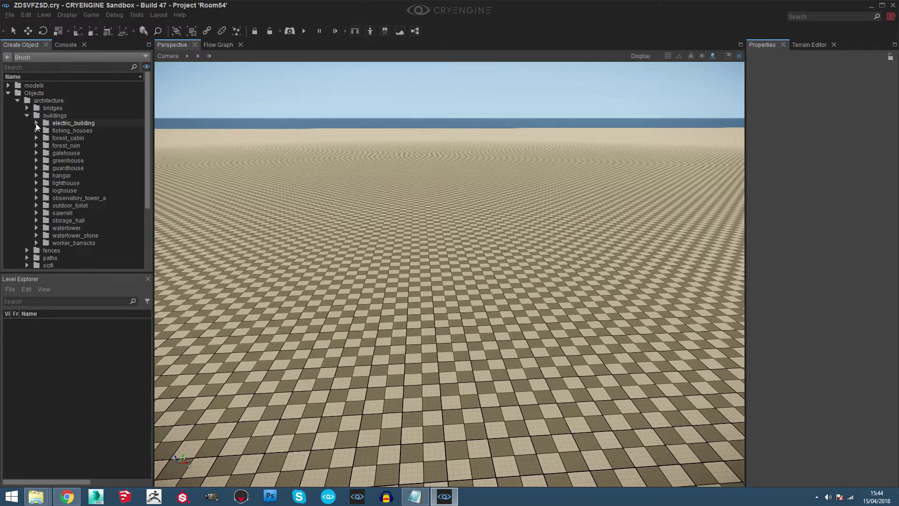
pyautogui.click(36, 123)
pyautogui.scroll(-1, 147, 109)
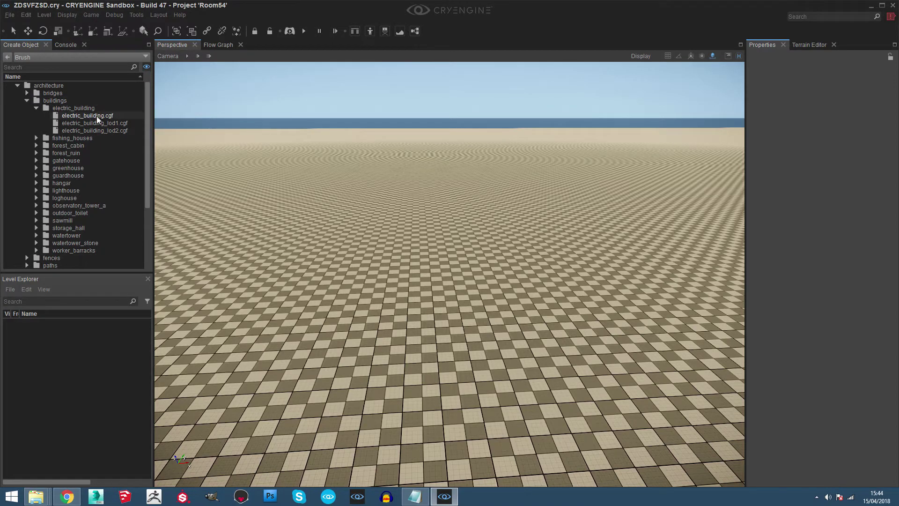
pyautogui.click(44, 116)
pyautogui.moveTo(94, 117); pyautogui.dragTo(437, 285)
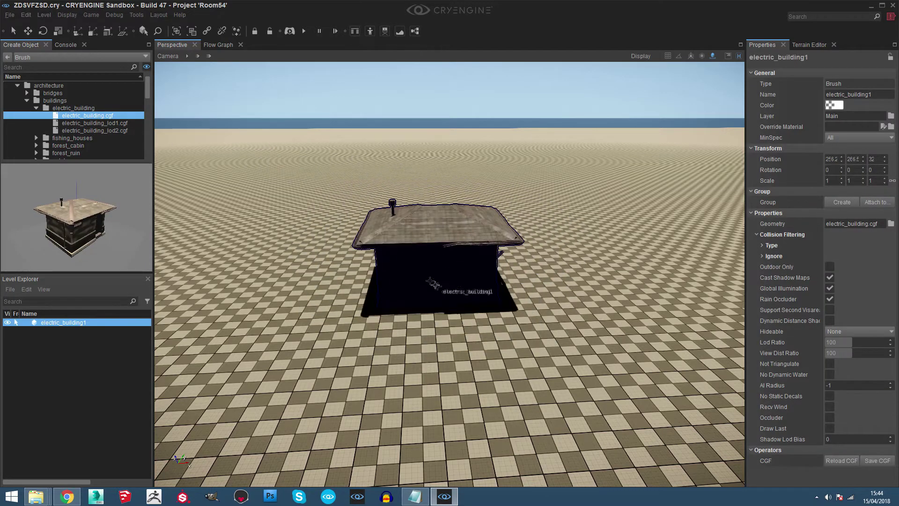
# - Place the fishing_house_c.cgf brush from the fishing_houses folder on the terrain beside the electric building
pyautogui.click(36, 138)
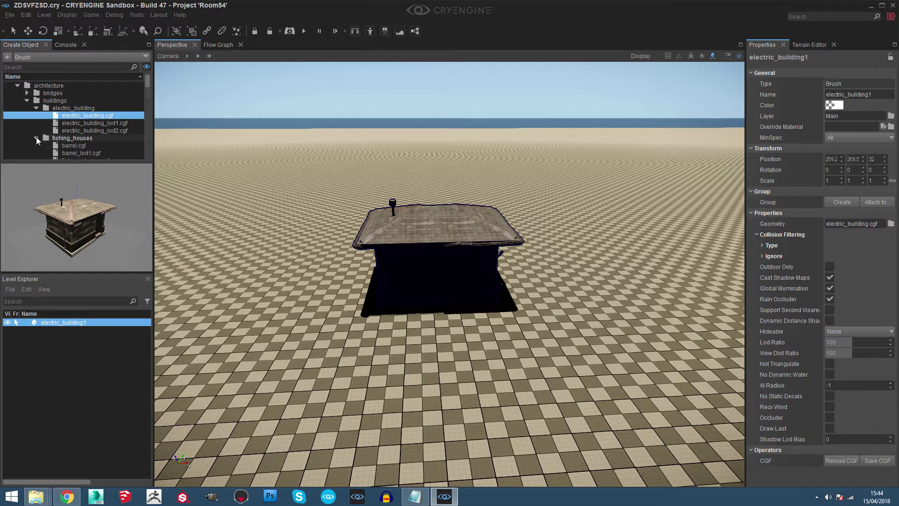
pyautogui.moveTo(147, 79); pyautogui.dragTo(151, 91)
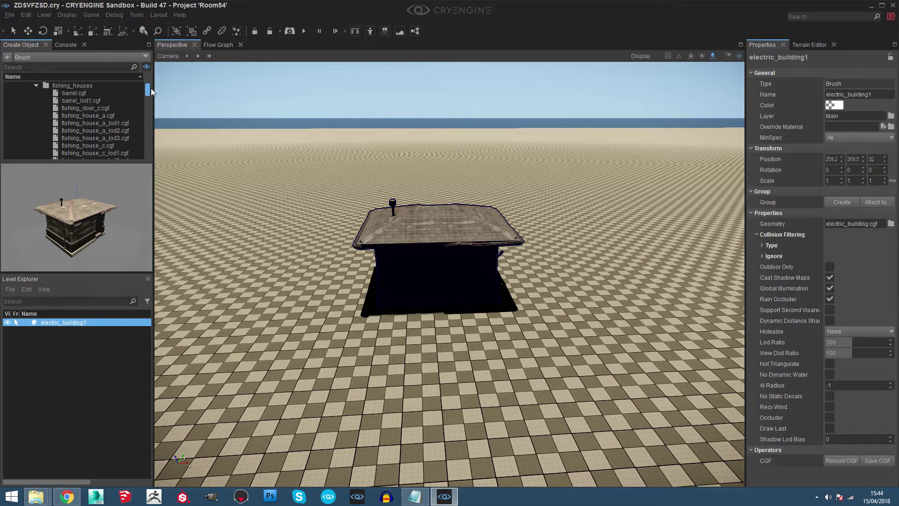
pyautogui.click(96, 147)
pyautogui.moveTo(332, 199); pyautogui.dragTo(248, 199, button='right')
pyautogui.moveTo(77, 144); pyautogui.dragTo(442, 302)
# - Examine the shaded walls and roofs of the fishing house and the electric building from several viewpoints
pyautogui.moveTo(444, 302); pyautogui.dragTo(740, 219, button='right')
pyautogui.press('s')
pyautogui.click(197, 56)
pyautogui.press('w')
pyautogui.click(740, 219)
pyautogui.press('s')
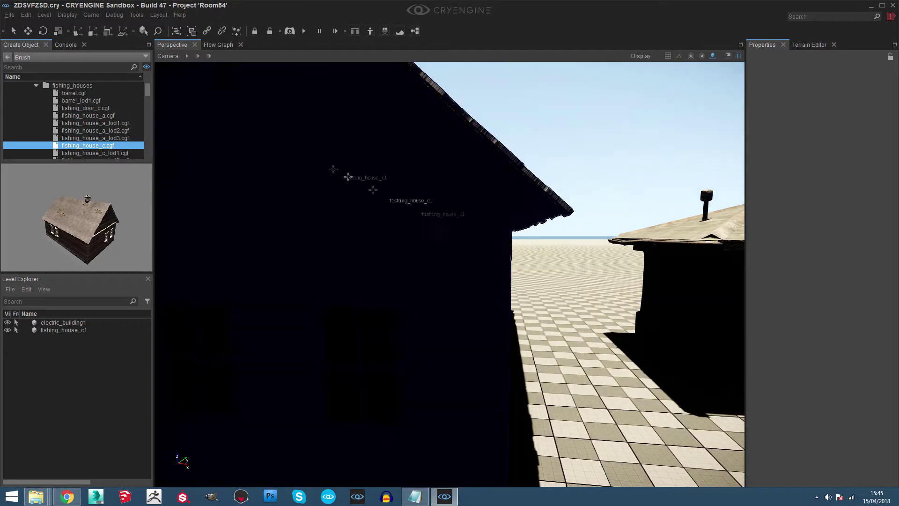
pyautogui.moveTo(566, 275); pyautogui.dragTo(665, 290, button='right')
pyautogui.press('s')
pyautogui.press('w')
pyautogui.press('s')
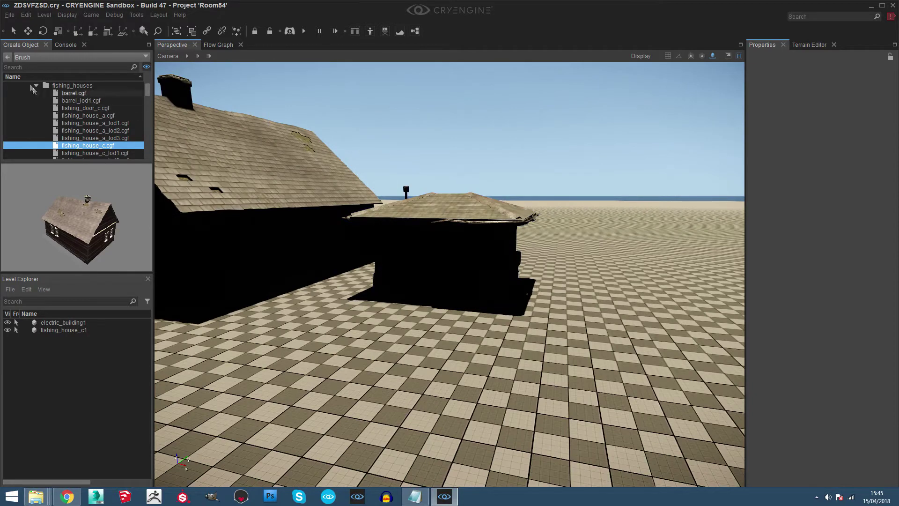
# - Place an Environment Probe on the terrain near the two buildings, at about X 250.9, Y 233.3
pyautogui.click(8, 57)
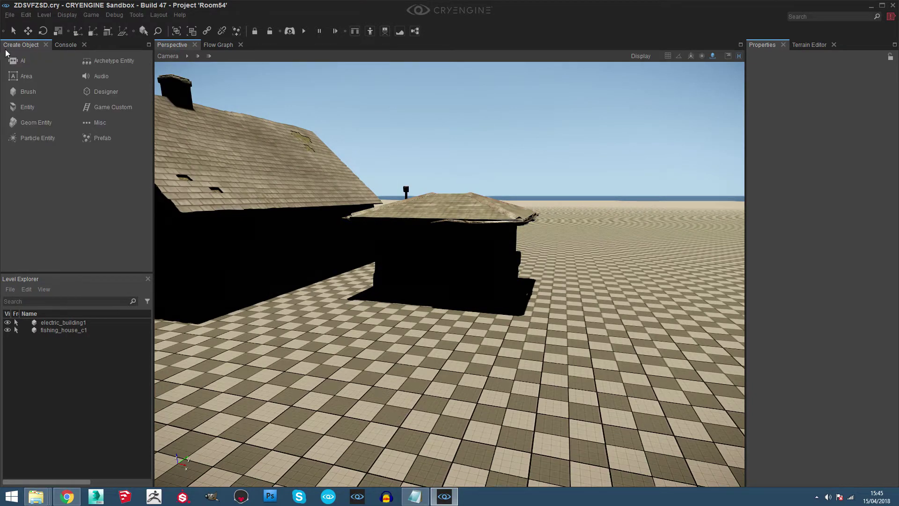
pyautogui.click(104, 122)
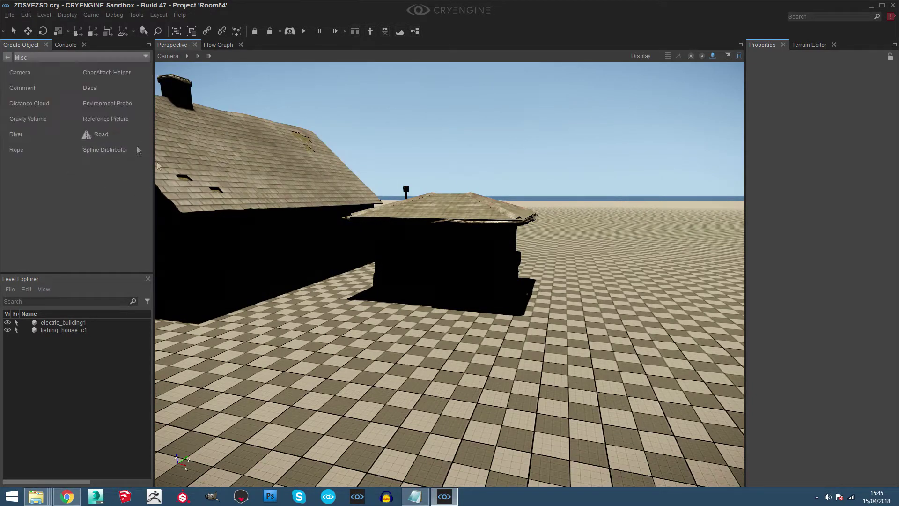
pyautogui.click(108, 104)
pyautogui.press('s')
pyautogui.moveTo(453, 283); pyautogui.dragTo(452, 337, button='right')
pyautogui.scroll(-10, 449, 282)
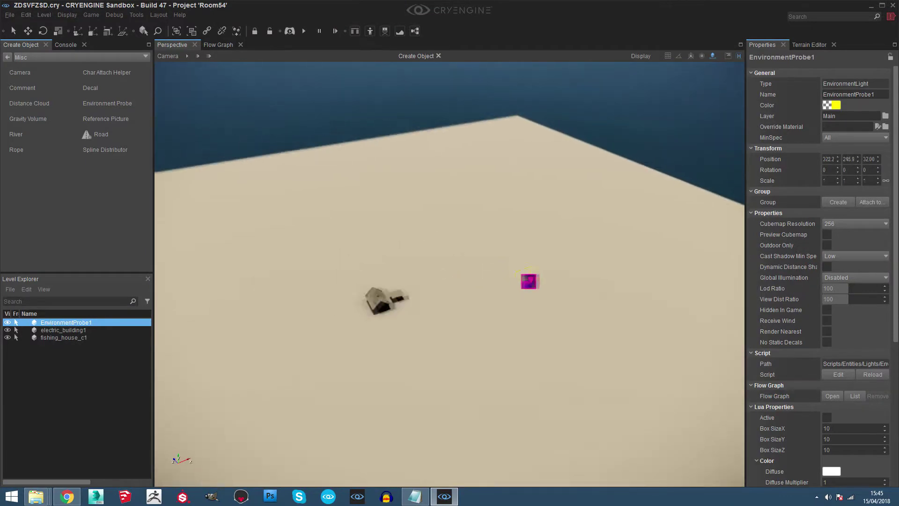
pyautogui.press('s')
pyautogui.moveTo(450, 283); pyautogui.dragTo(446, 247, button='right')
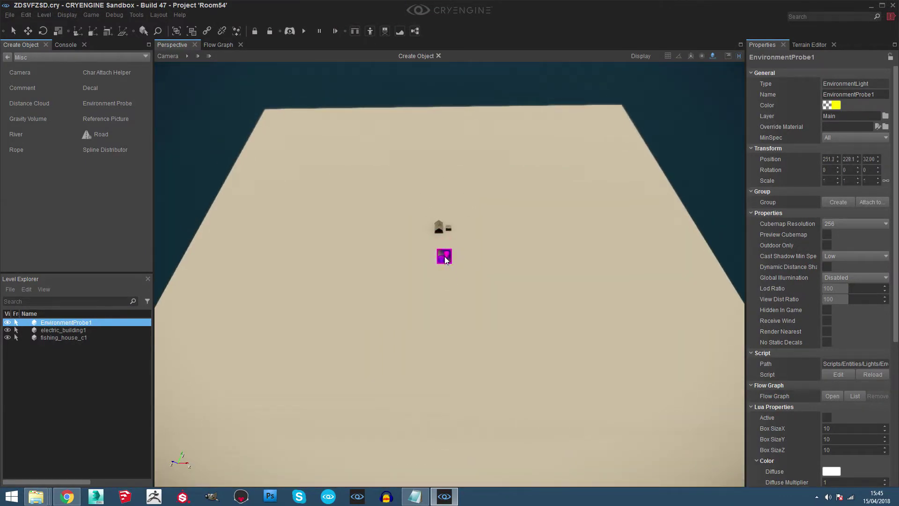
pyautogui.click(444, 255)
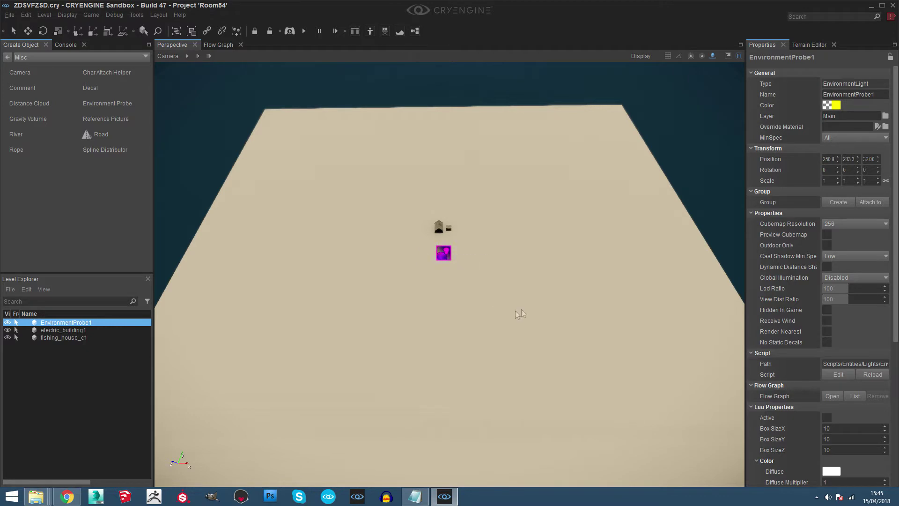
# - Set the environment probe's box size to 500 in X, 500 in Y and 200 in Z
pyautogui.moveTo(549, 288); pyautogui.dragTo(538, 280, button='right')
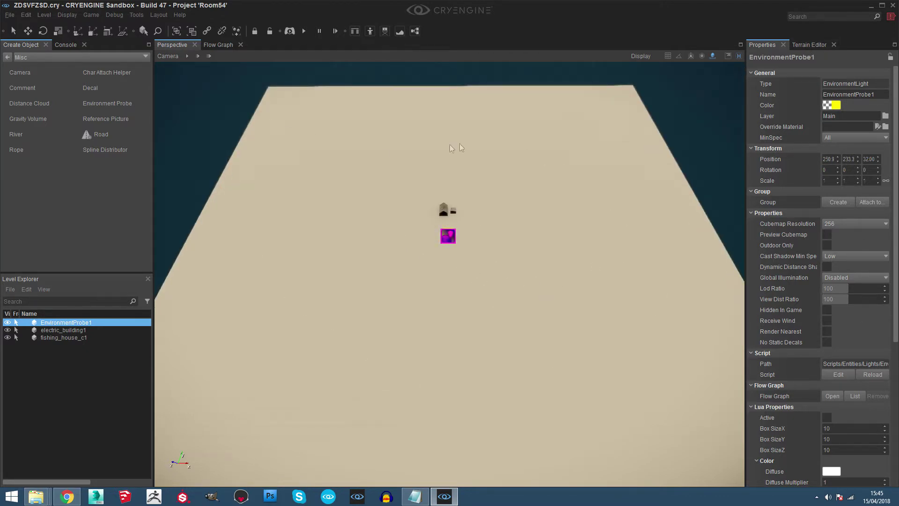
pyautogui.scroll(-4, 895, 261)
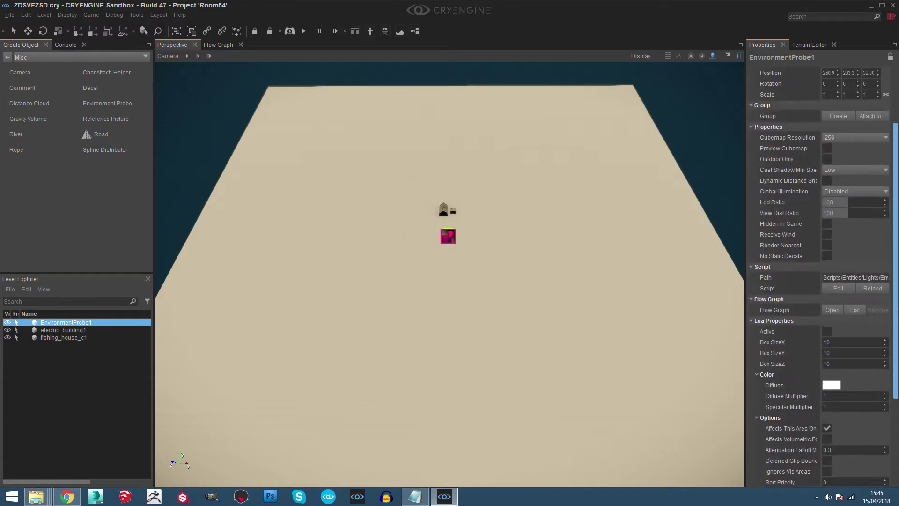
pyautogui.click(844, 341)
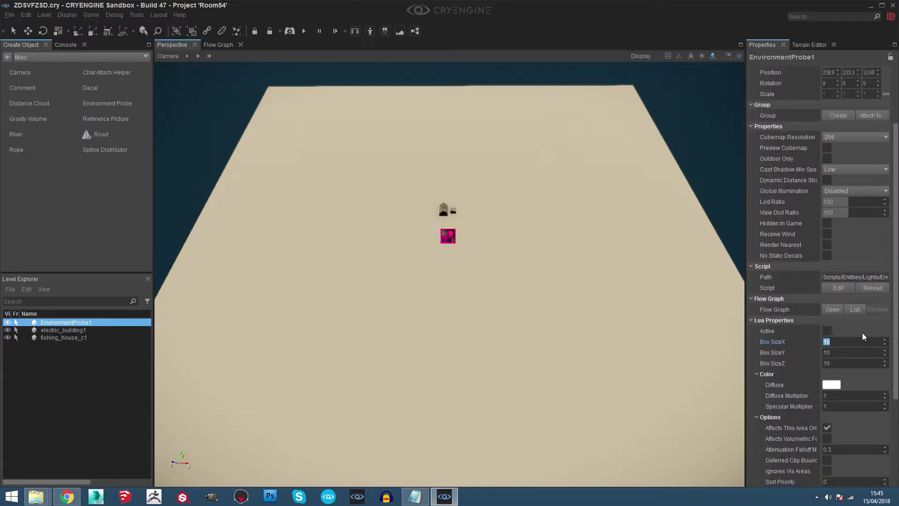
pyautogui.write('500')
pyautogui.press('Return')
pyautogui.click(831, 356)
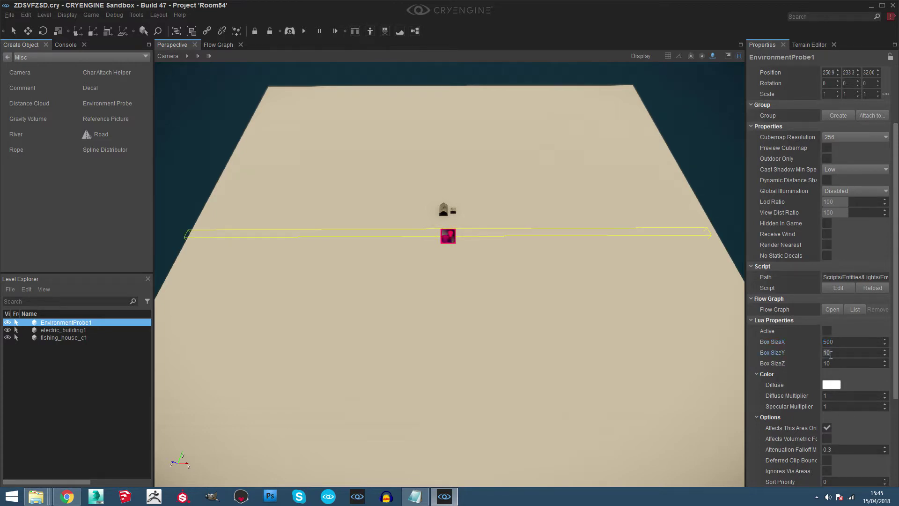
pyautogui.write('500')
pyautogui.press('Return')
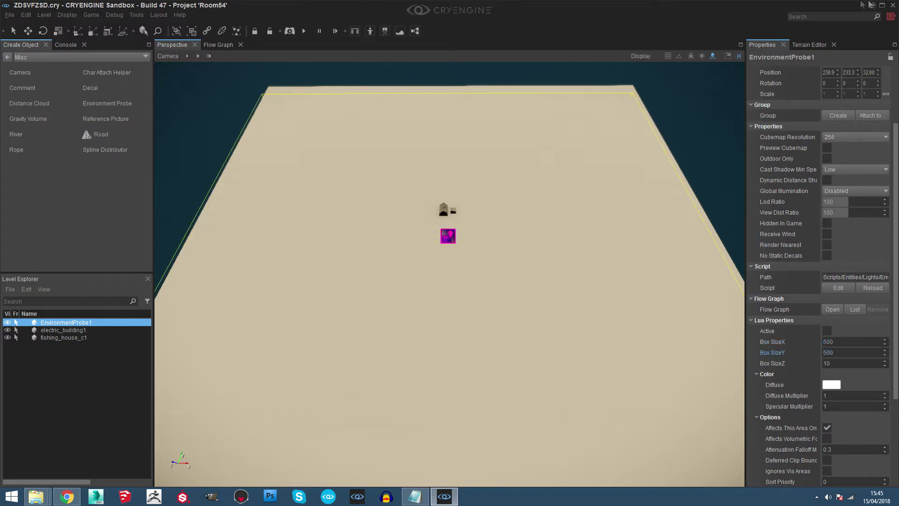
pyautogui.click(834, 363)
pyautogui.write('200')
pyautogui.press('Return')
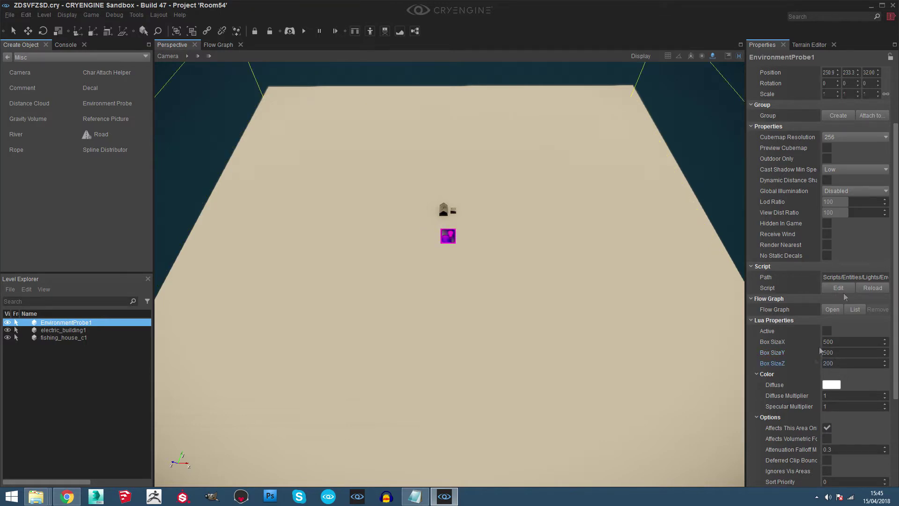
# - Make the environment probe active and generate its cubemaps
pyautogui.moveTo(549, 318); pyautogui.dragTo(552, 304, button='right')
pyautogui.moveTo(230, 209); pyautogui.dragTo(402, 144, button='right')
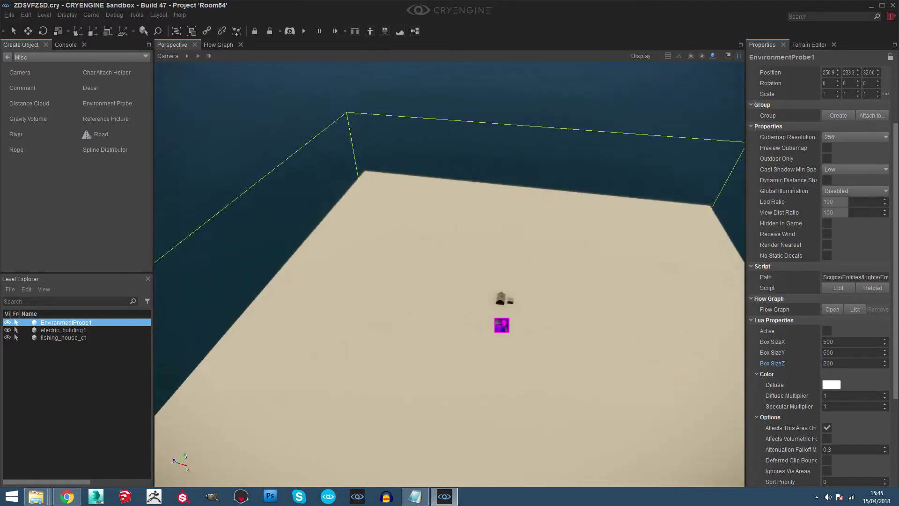
pyautogui.moveTo(609, 252); pyautogui.dragTo(467, 291, button='right')
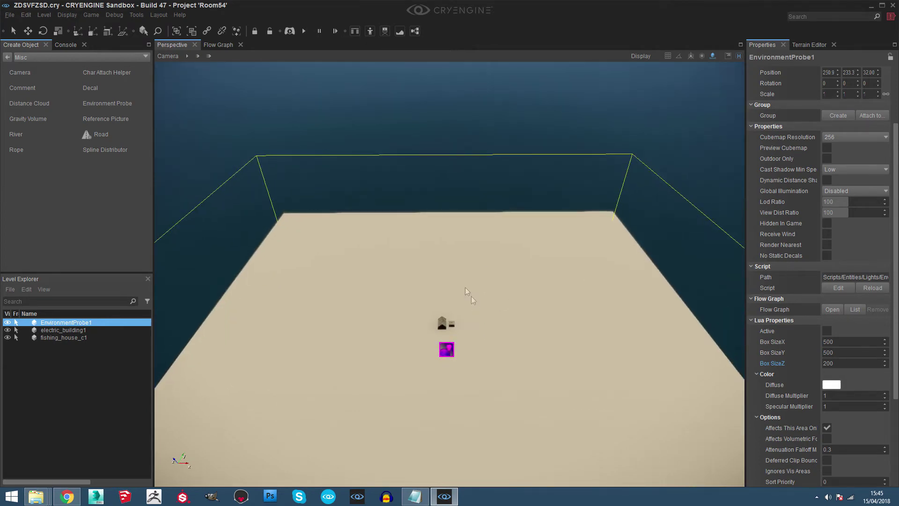
pyautogui.moveTo(638, 290); pyautogui.dragTo(635, 253, button='right')
pyautogui.press('w')
pyautogui.press('w')
pyautogui.press('w')
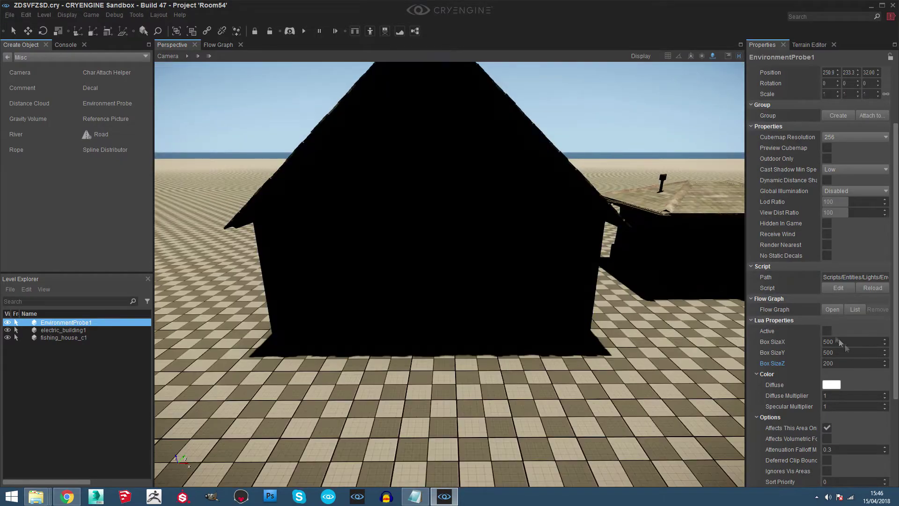
pyautogui.click(827, 331)
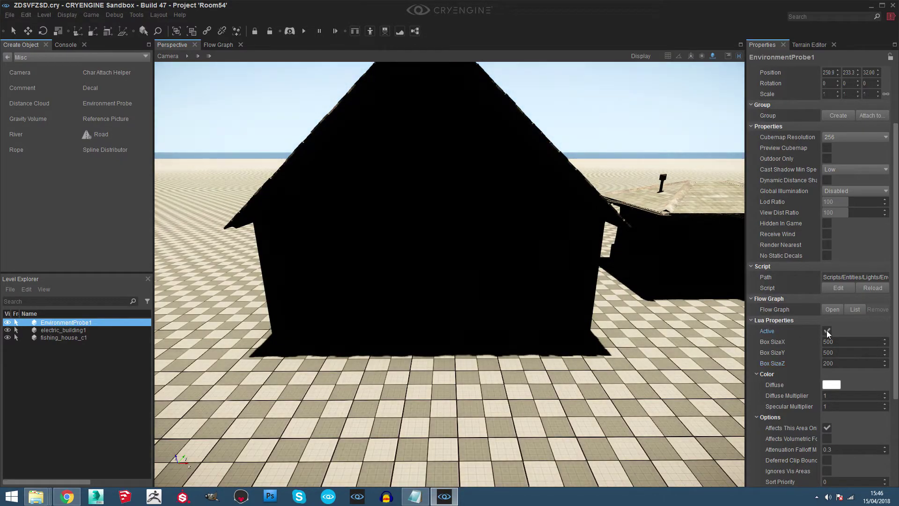
pyautogui.scroll(-4, 896, 255)
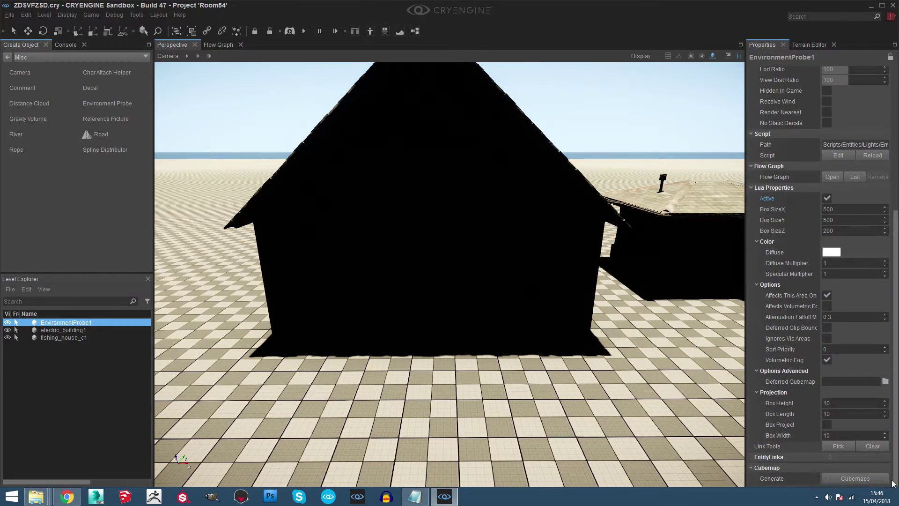
pyautogui.click(865, 480)
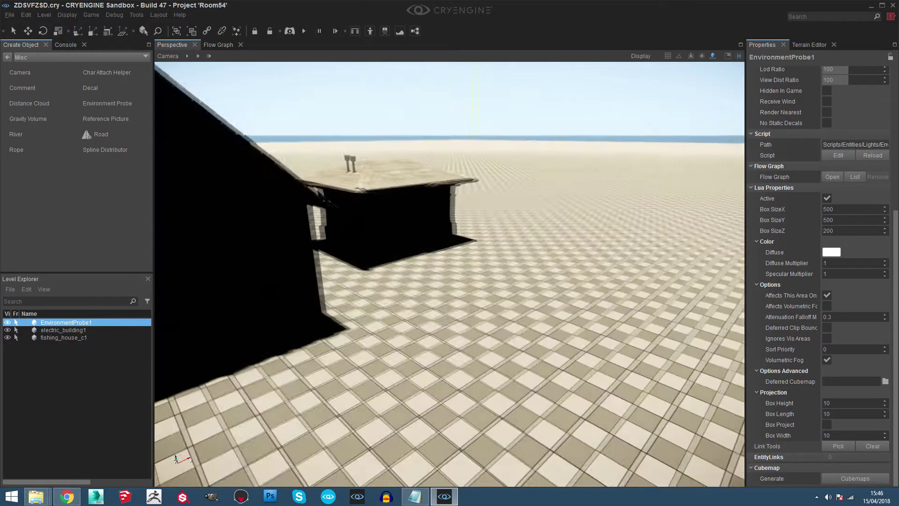
# - Set the environment probe's Diffuse Multiplier to 0.4 while viewing the electric building's shaded front
pyautogui.press('w')
pyautogui.moveTo(450, 274); pyautogui.dragTo(351, 220, button='right')
pyautogui.press('d')
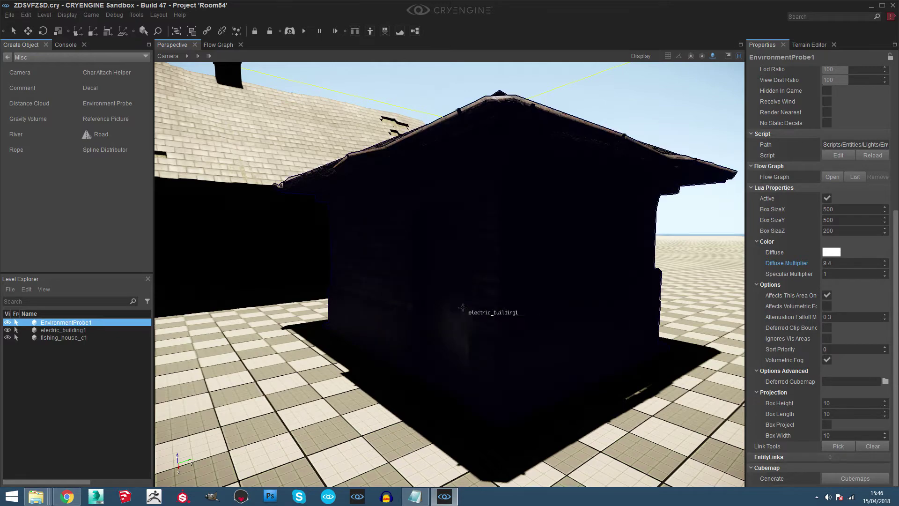
pyautogui.press('a')
pyautogui.moveTo(462, 306); pyautogui.dragTo(576, 314, button='right')
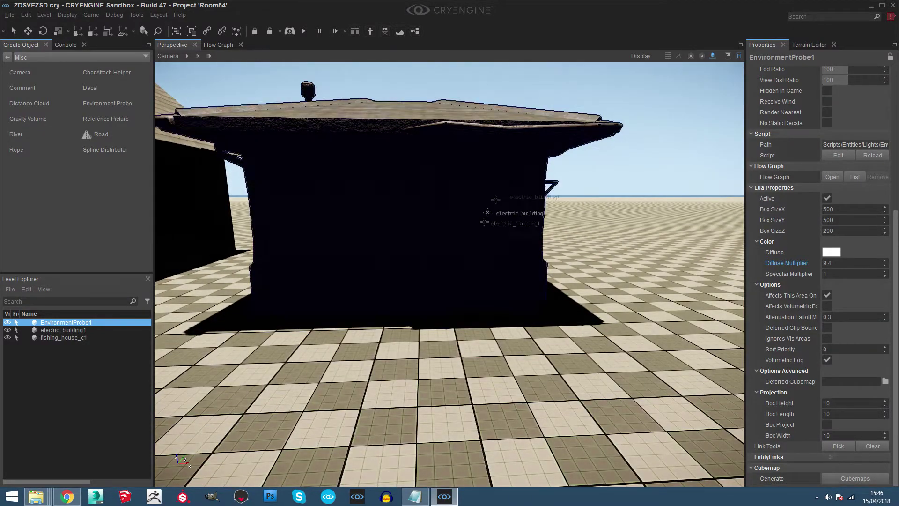
pyautogui.moveTo(487, 213); pyautogui.dragTo(475, 159, button='right')
pyautogui.moveTo(831, 263); pyautogui.dragTo(832, 265)
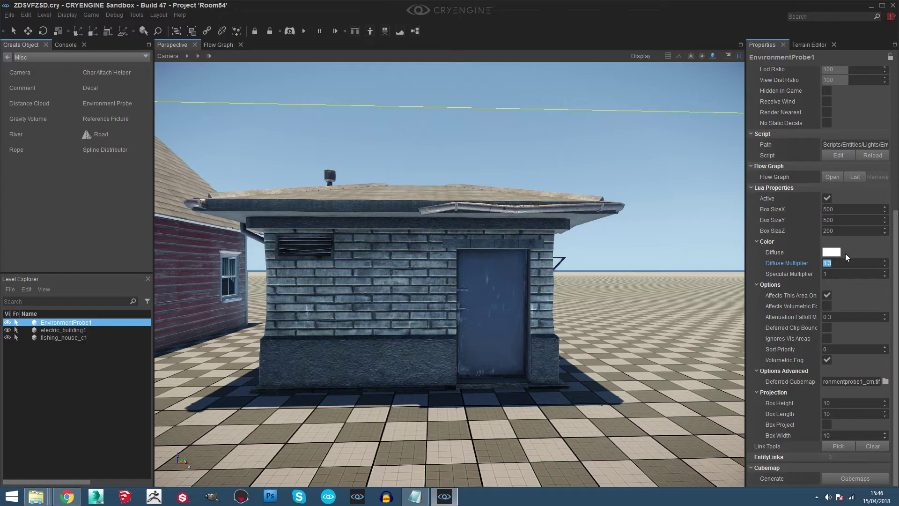
pyautogui.write('0.4')
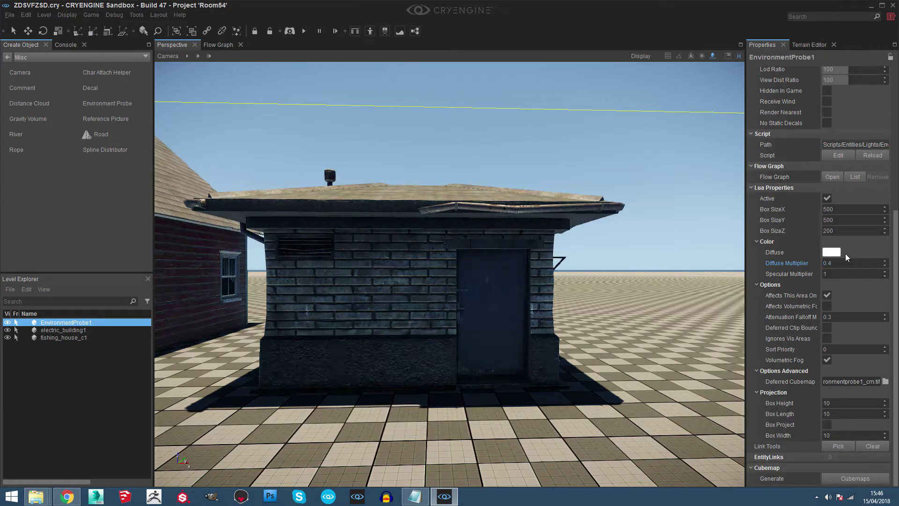
# - Examine the ambient lighting on both buildings from near and far around the scene
pyautogui.moveTo(608, 100); pyautogui.dragTo(586, 159, button='right')
pyautogui.press('s')
pyautogui.moveTo(487, 269)
pyautogui.mouseDown(button='right')
pyautogui.moveTo(496, 253)
pyautogui.moveTo(405, 269)
pyautogui.moveTo(515, 243)
pyautogui.moveTo(534, 255)
pyautogui.moveTo(538, 248)
pyautogui.moveTo(525, 276)
pyautogui.moveTo(562, 309)
pyautogui.moveTo(576, 285)
pyautogui.moveTo(496, 271)
pyautogui.moveTo(459, 253)
pyautogui.moveTo(505, 262)
pyautogui.moveTo(477, 258)
pyautogui.moveTo(543, 238)
pyautogui.moveTo(529, 234)
pyautogui.moveTo(520, 255)
pyautogui.moveTo(492, 232)
pyautogui.moveTo(501, 267)
pyautogui.mouseUp(button='right')
pyautogui.press('w')
pyautogui.press('w')
pyautogui.press('s')
pyautogui.press('d')
pyautogui.press('s')
pyautogui.press('a')
pyautogui.press('d')
pyautogui.press('w')
pyautogui.press('s')
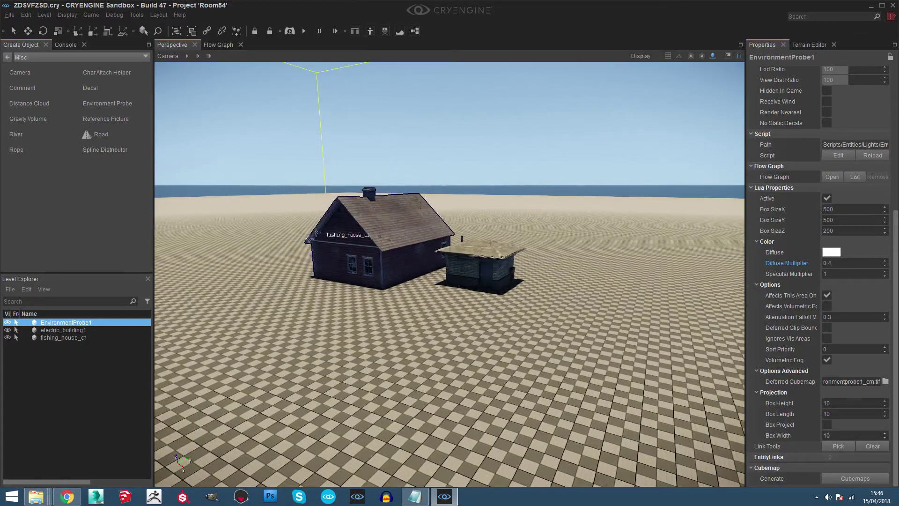
pyautogui.press('w')
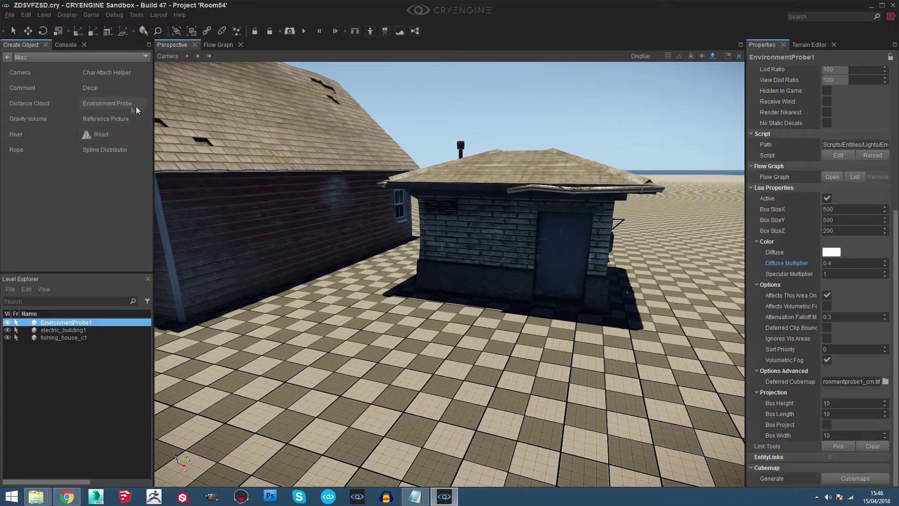
# - Place a Human AI character entity on the terrain in front of the two buildings
pyautogui.click(8, 58)
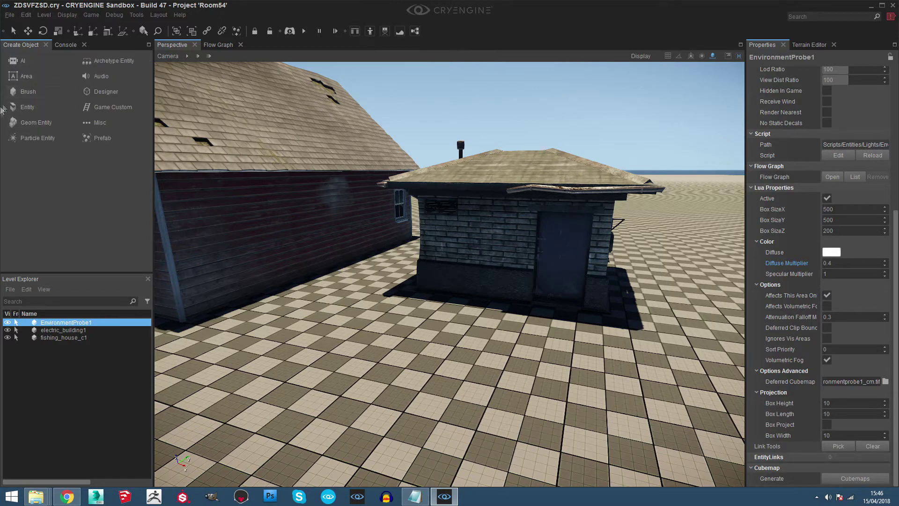
pyautogui.click(41, 108)
pyautogui.click(8, 90)
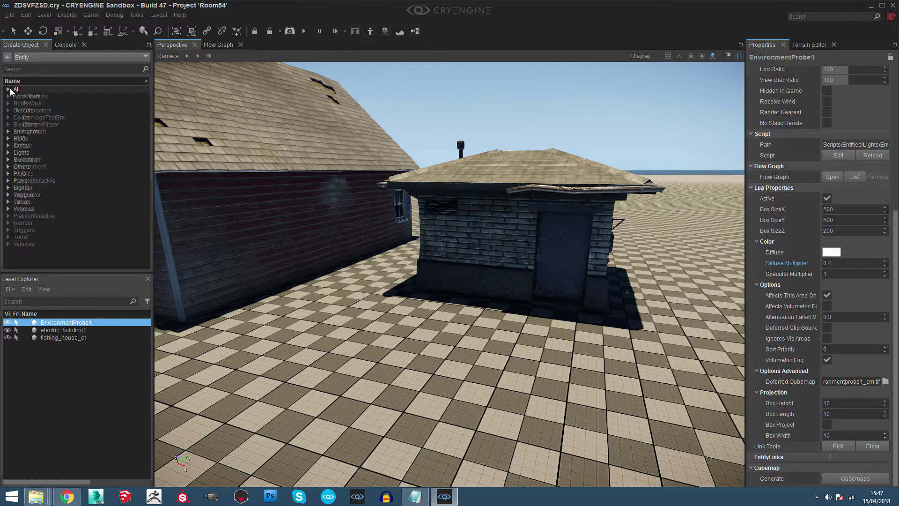
pyautogui.click(17, 111)
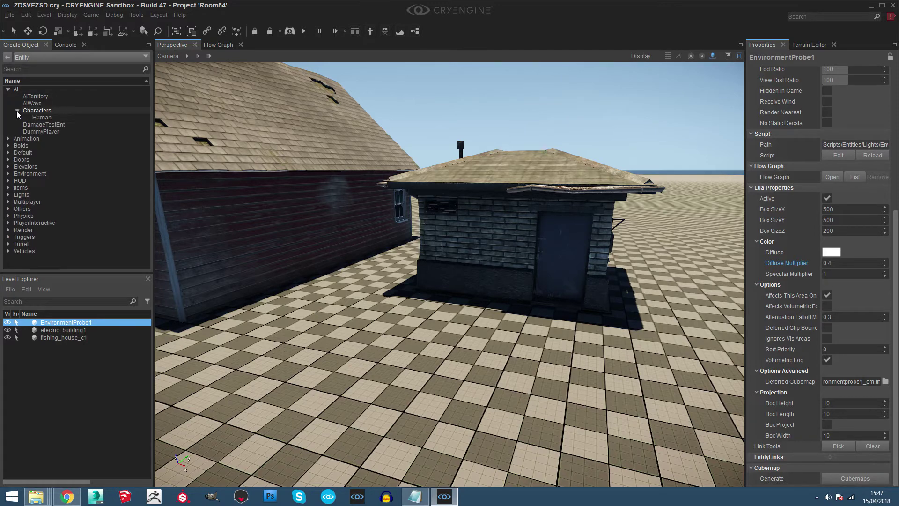
pyautogui.click(42, 117)
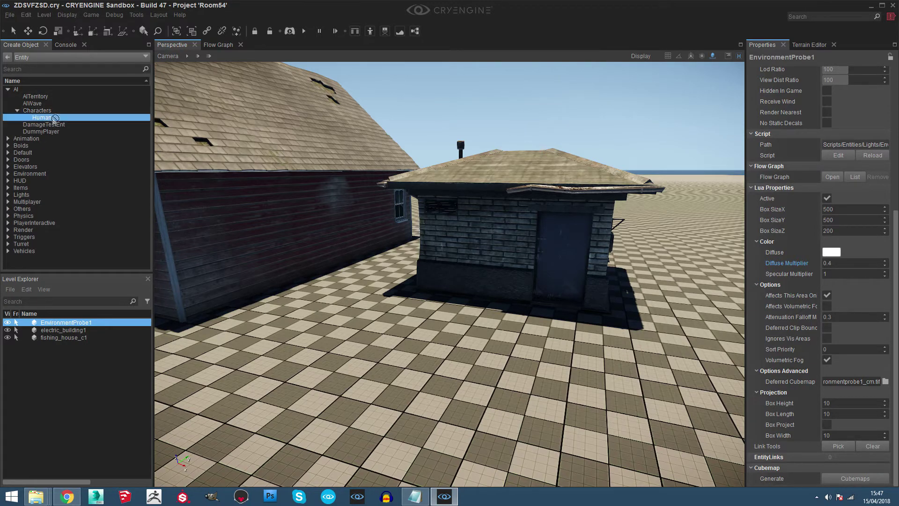
pyautogui.click(332, 390)
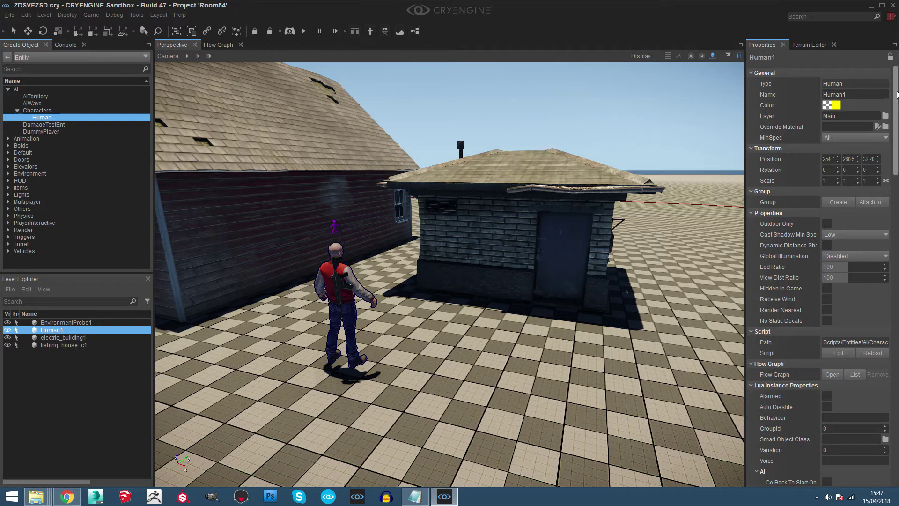
# - Examine the human character's properties from General down through its Lua Properties
pyautogui.scroll(-1, 897, 108)
pyautogui.scroll(-10, 897, 108)
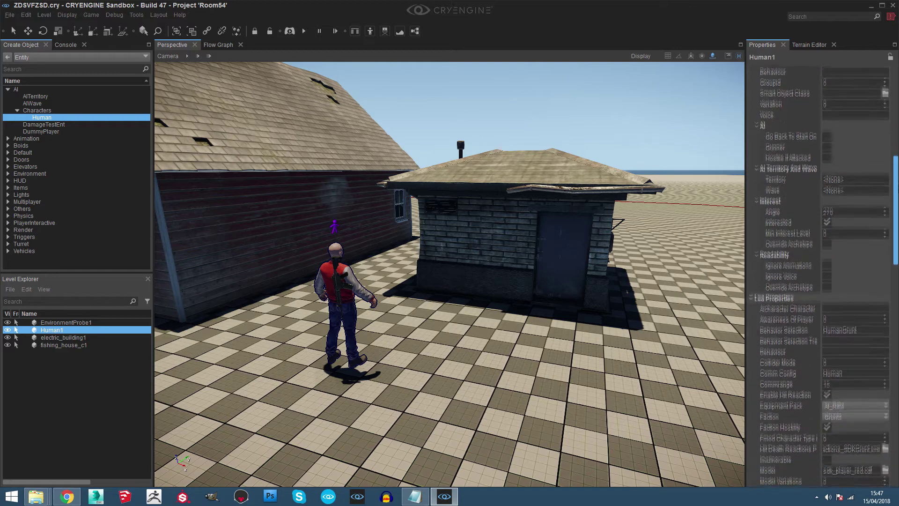
pyautogui.scroll(-3, 853, 250)
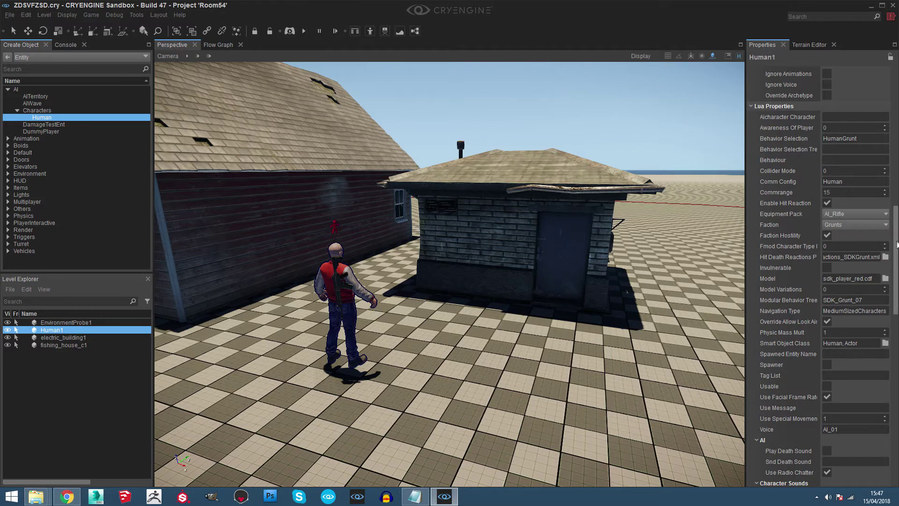
pyautogui.moveTo(896, 249); pyautogui.dragTo(897, 96)
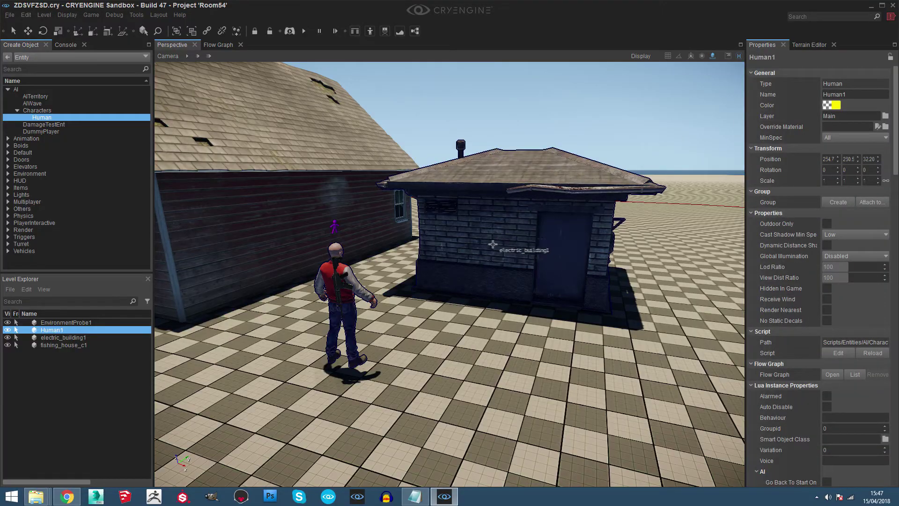
# - Move the electric building away from the house to about 259.5 in X and raise it to about 34.7 in Z
pyautogui.moveTo(492, 244); pyautogui.dragTo(544, 249, button='right')
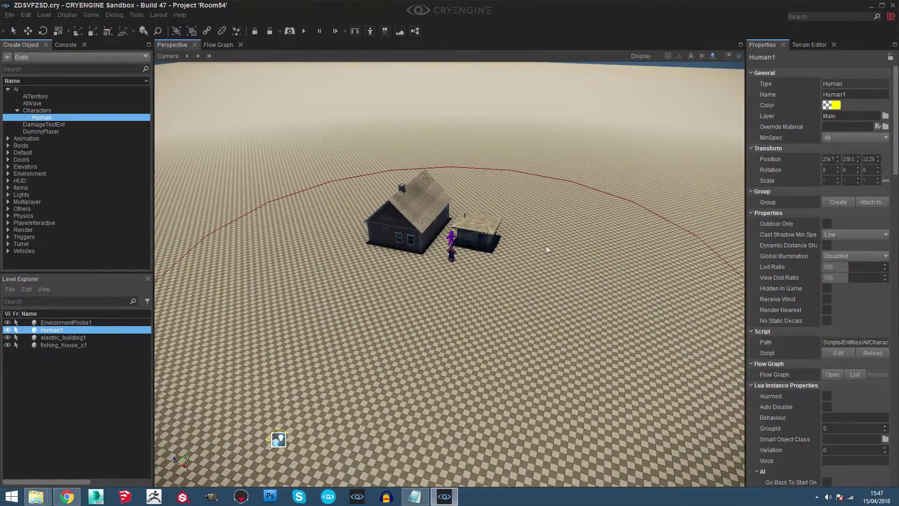
pyautogui.click(543, 250)
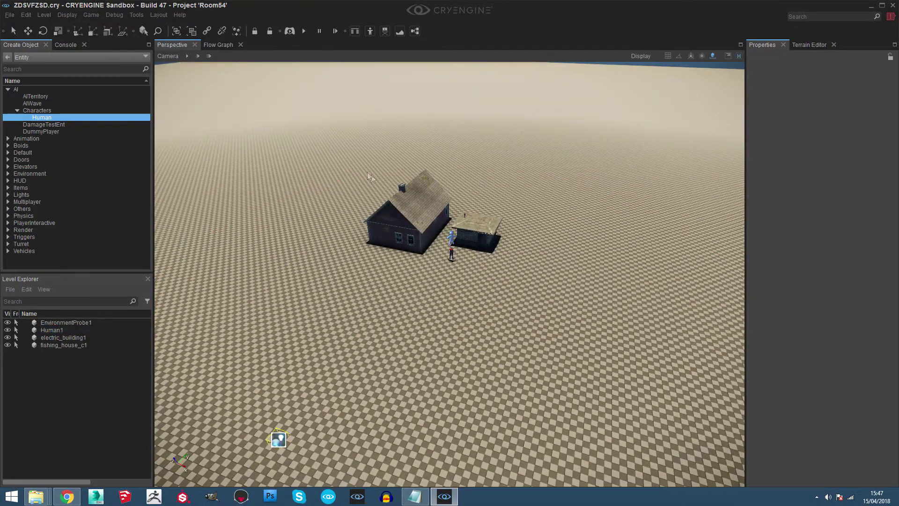
pyautogui.click(478, 227)
pyautogui.press('1')
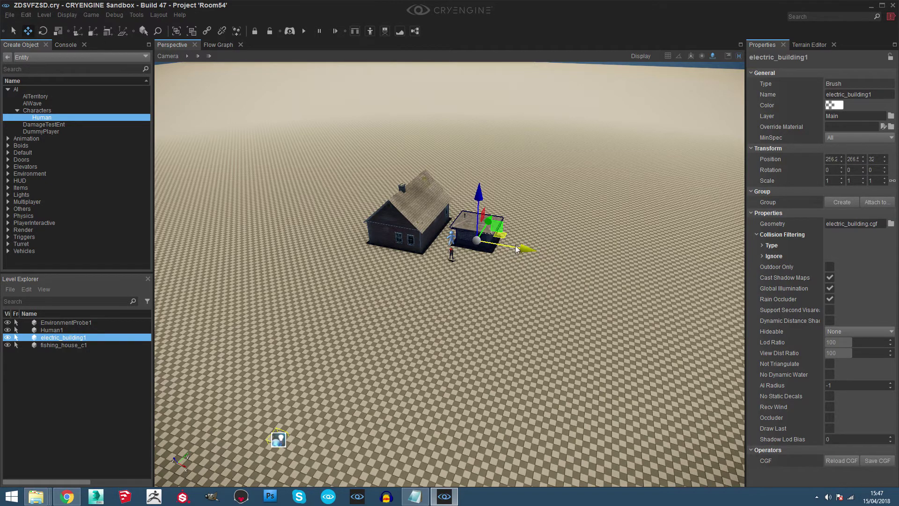
pyautogui.moveTo(516, 248); pyautogui.dragTo(533, 253)
pyautogui.moveTo(503, 201)
pyautogui.mouseDown()
pyautogui.moveTo(508, 166)
pyautogui.moveTo(508, 187)
pyautogui.mouseUp()
# - Rotate the floating electric building nearly half a turn about its vertical axis and scale it slightly along Z
pyautogui.click(43, 31)
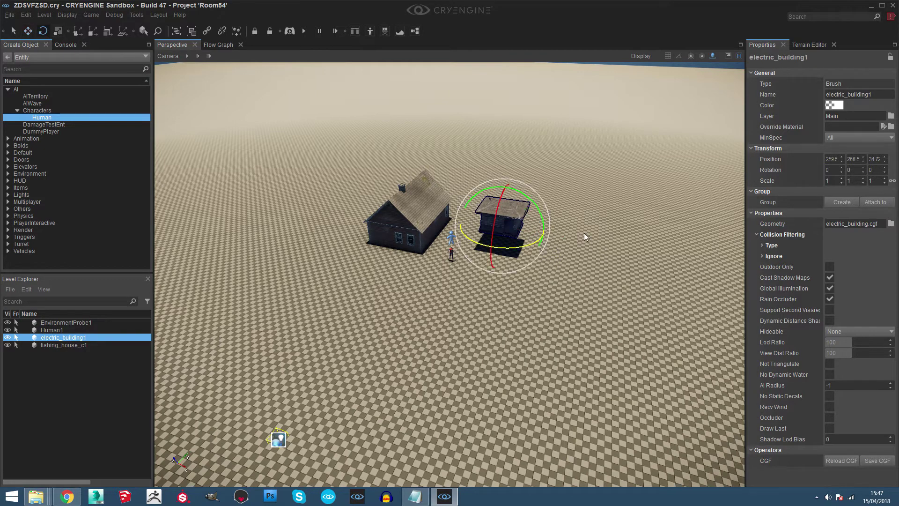
pyautogui.moveTo(539, 241); pyautogui.dragTo(468, 248)
pyautogui.click(59, 31)
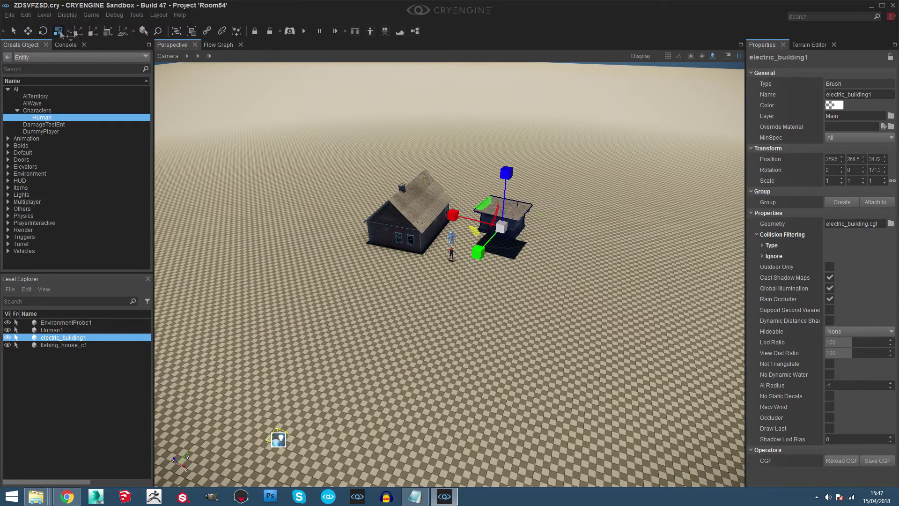
pyautogui.moveTo(507, 173)
pyautogui.mouseDown()
pyautogui.moveTo(496, 128)
pyautogui.moveTo(543, 213)
pyautogui.moveTo(522, 165)
pyautogui.moveTo(517, 172)
pyautogui.mouseUp()
pyautogui.moveTo(466, 213); pyautogui.dragTo(455, 197)
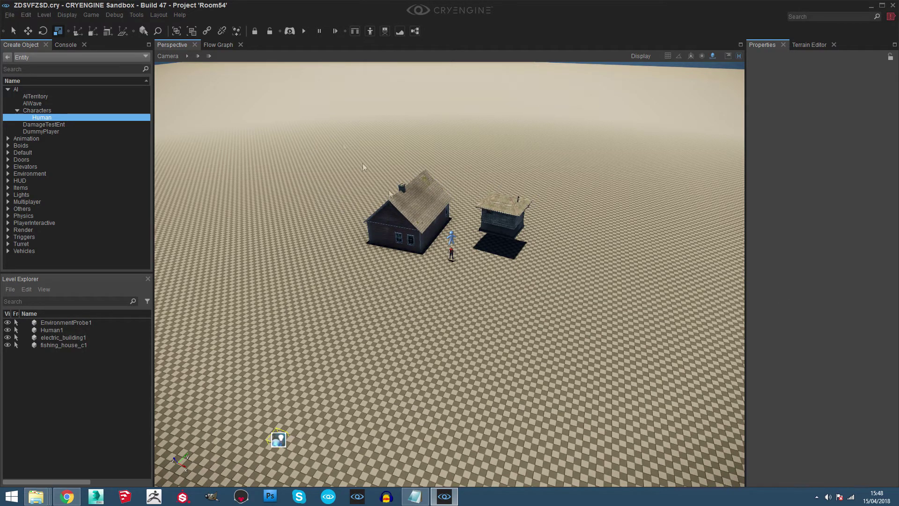
# - Group the human character with both buildings and shift the group slightly along X to about 254.1
pyautogui.moveTo(249, 111); pyautogui.dragTo(666, 330)
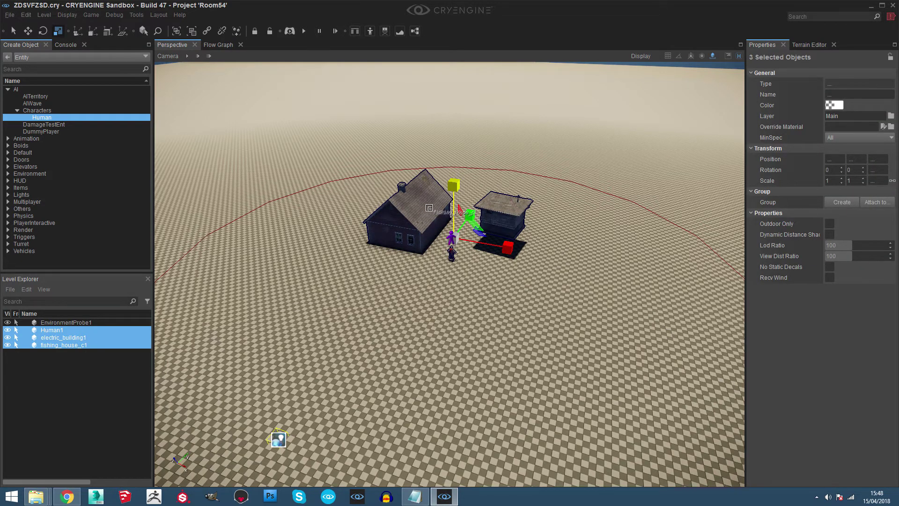
pyautogui.rightClick(428, 211)
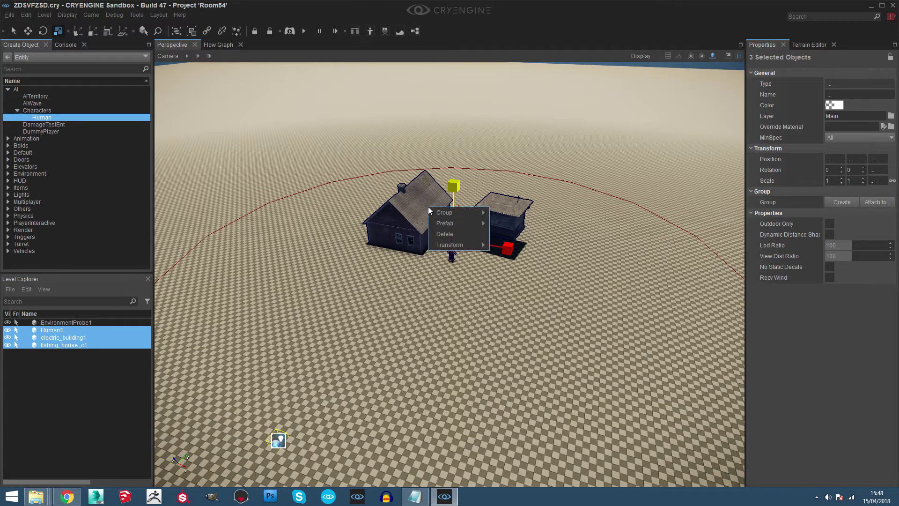
pyautogui.moveTo(444, 213)
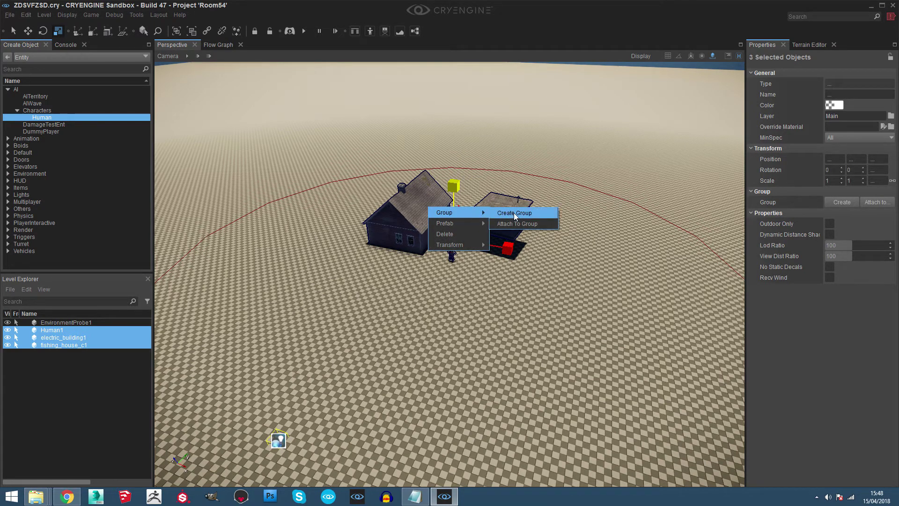
pyautogui.click(520, 215)
pyautogui.click(28, 31)
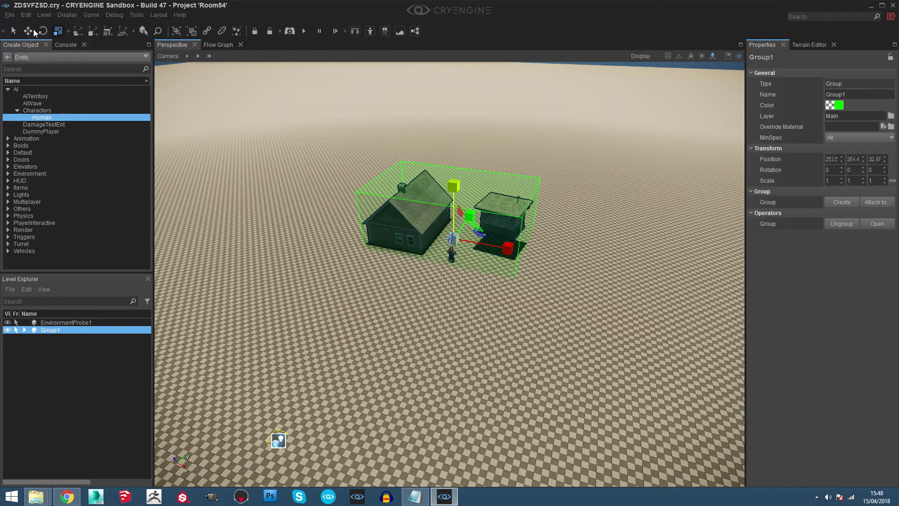
pyautogui.moveTo(482, 243); pyautogui.dragTo(511, 273)
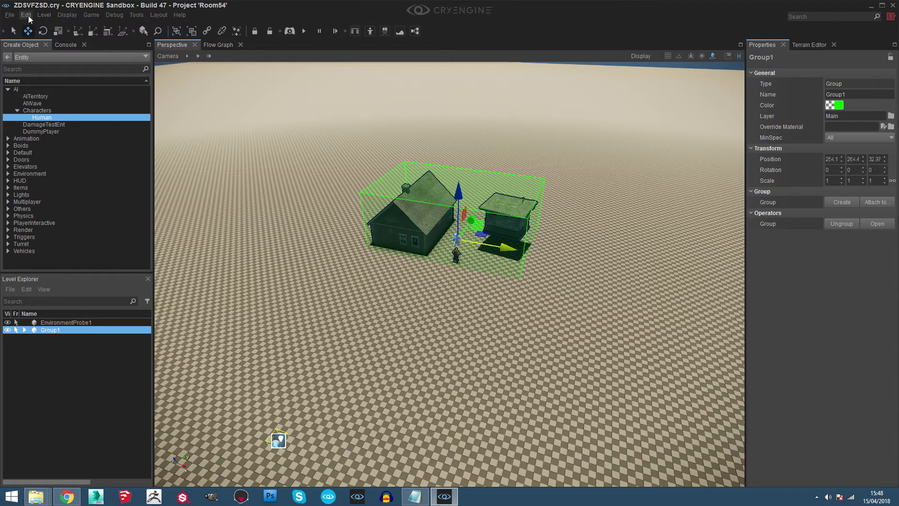
# - Ungroup the human character and both buildings, and clear the selection
pyautogui.click(26, 15)
pyautogui.moveTo(40, 17)
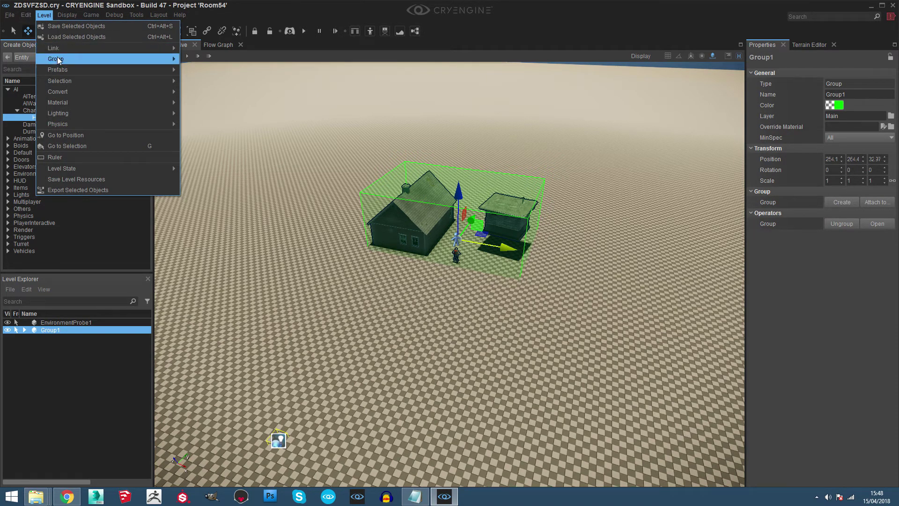
pyautogui.moveTo(131, 59)
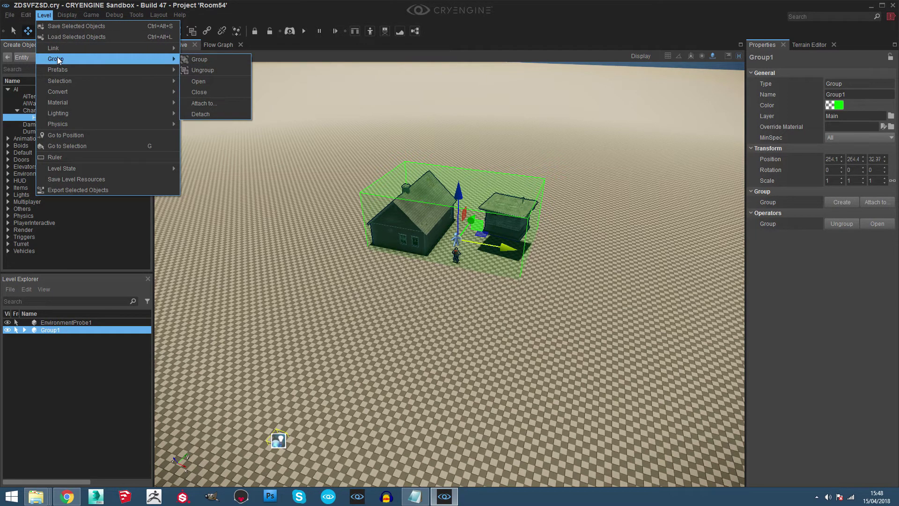
pyautogui.click(213, 71)
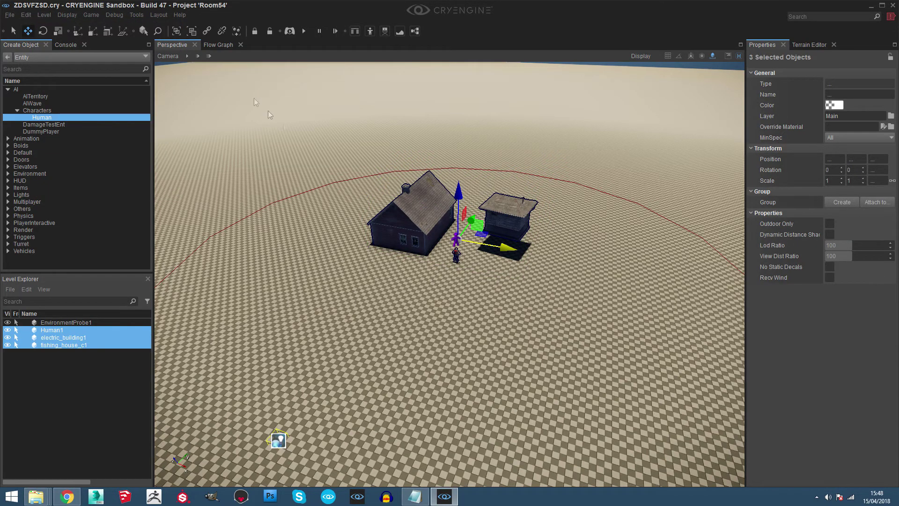
pyautogui.click(565, 295)
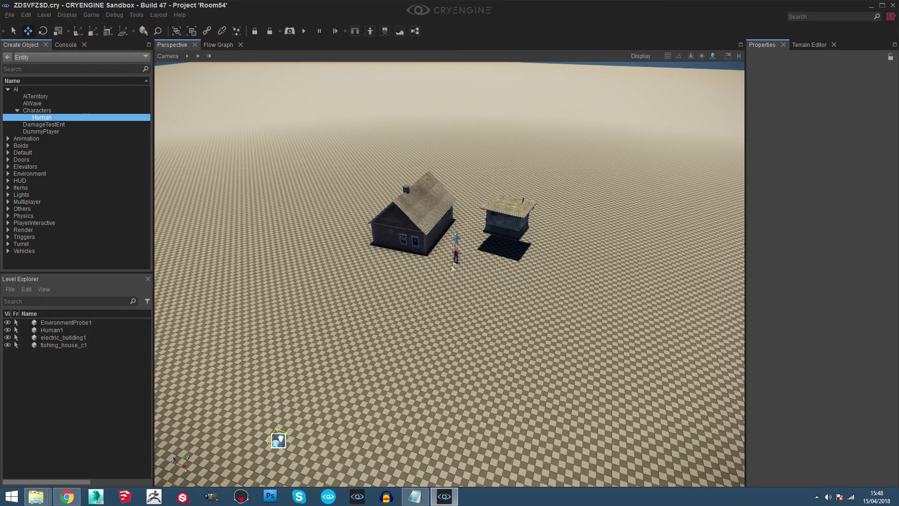
pyautogui.moveTo(452, 278); pyautogui.dragTo(562, 250, button='right')
pyautogui.press('w')
pyautogui.press('s')
pyautogui.press('w')
pyautogui.press('s')
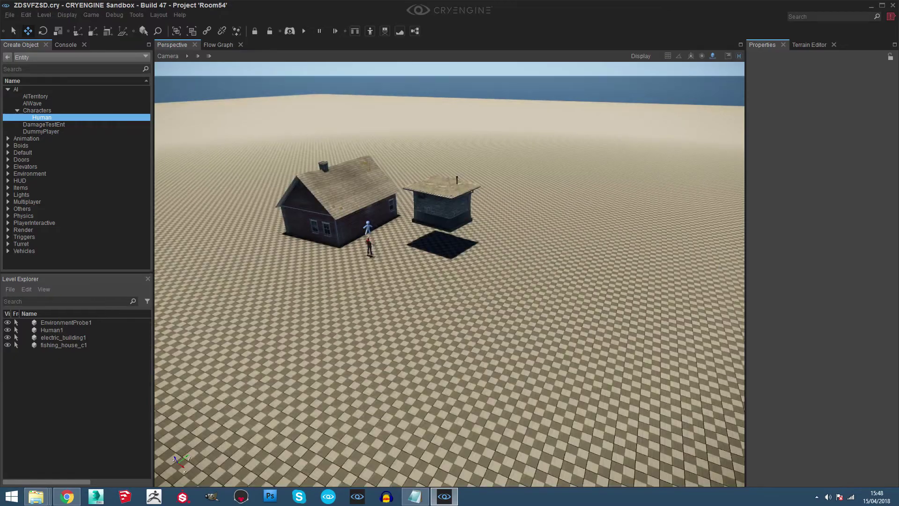